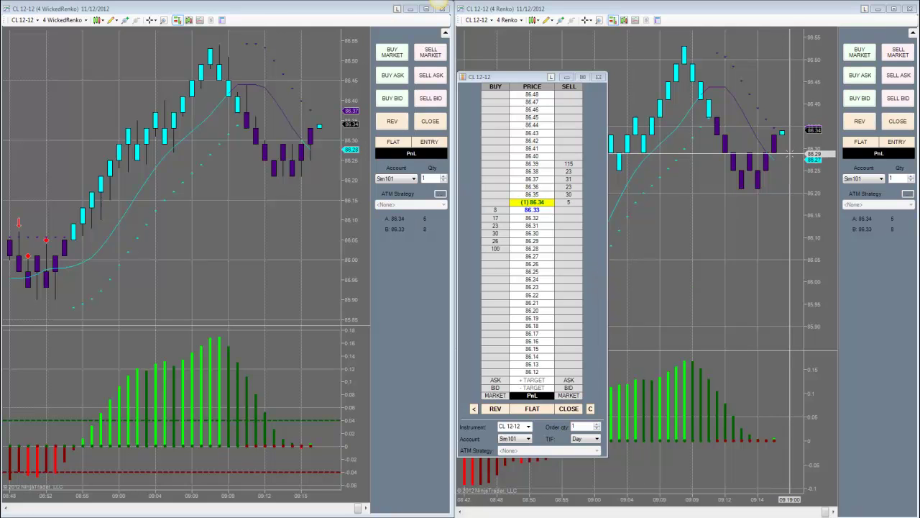
click(568, 241)
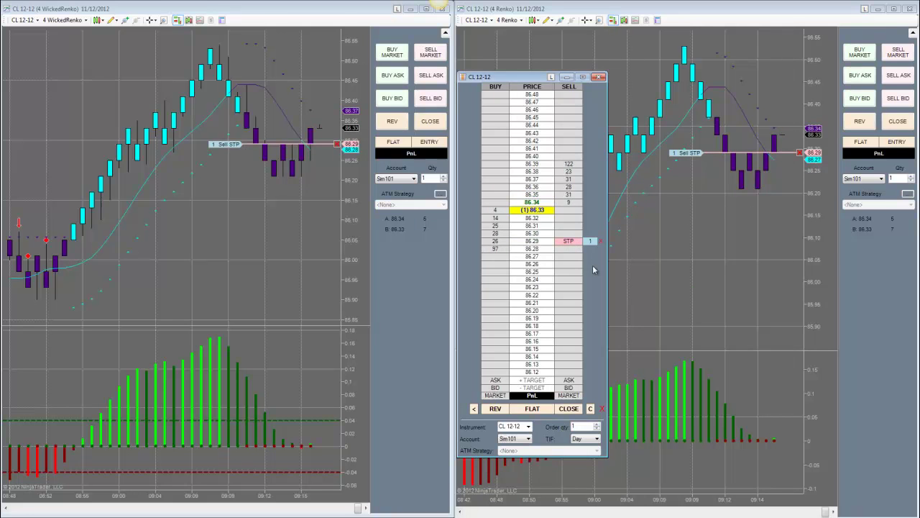
scroll(591, 266, up, 5)
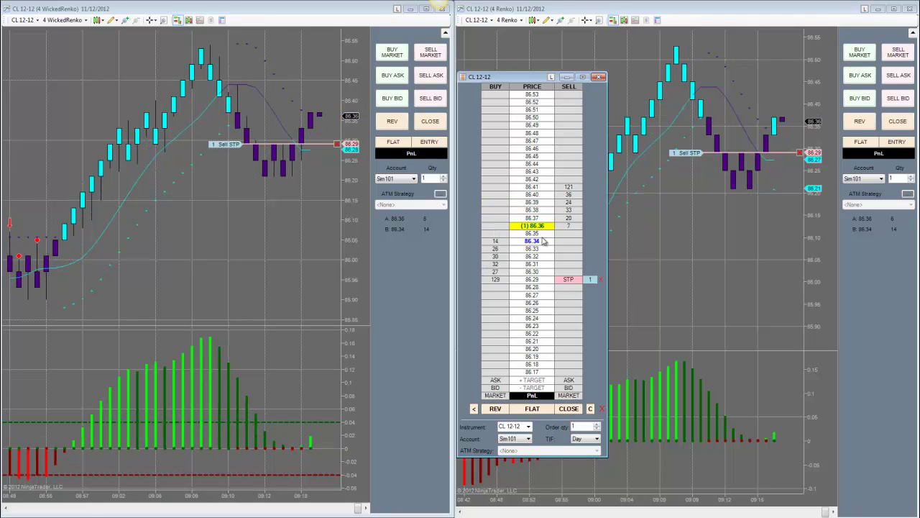
click(600, 280)
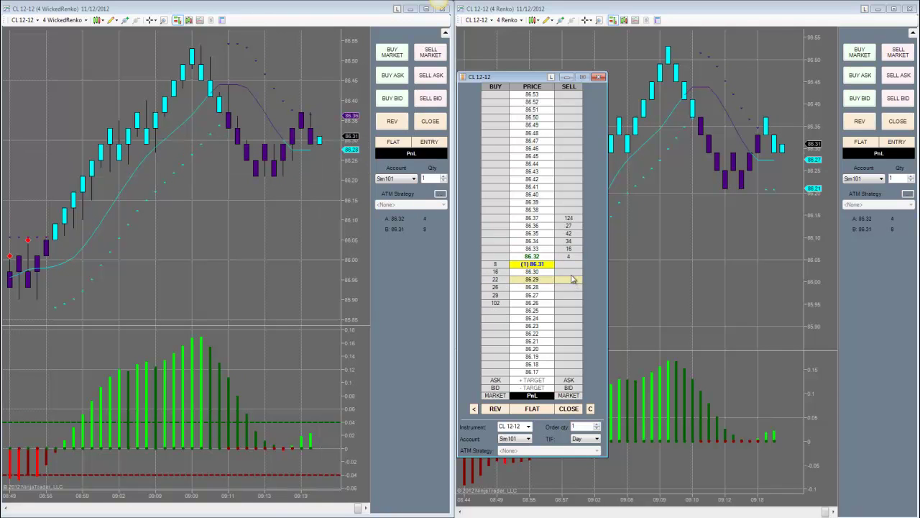
Step: Short one CL 12-12 contract with a sell stop at 86.31, adding a protective buy stop at 86.41 and a buy limit target at 86.11
middle_click(569, 265)
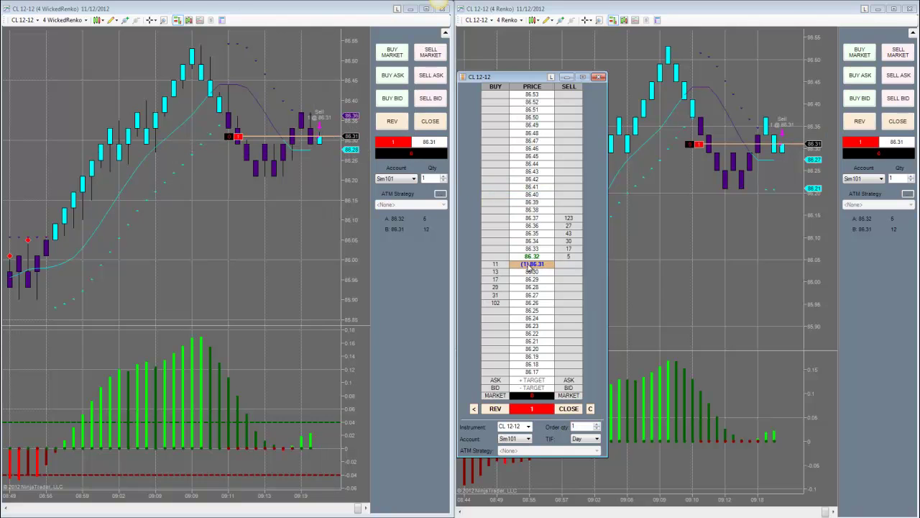
middle_click(503, 186)
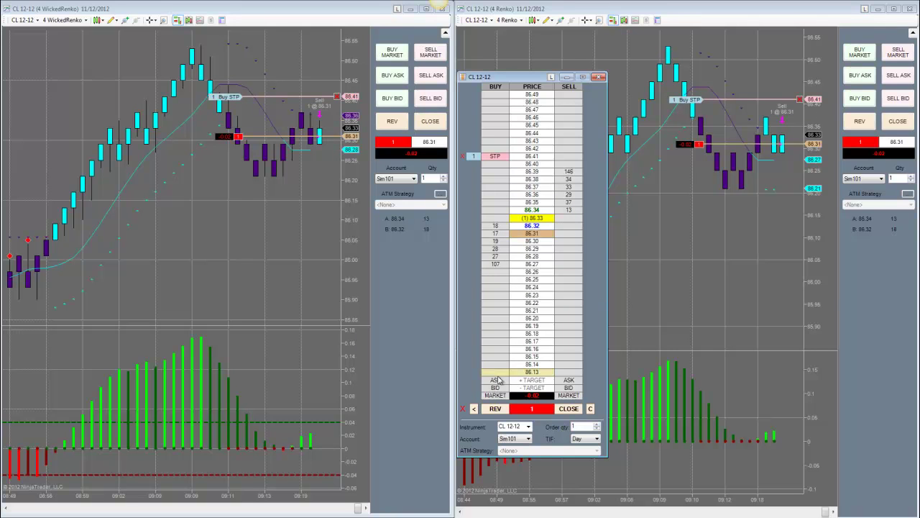
click(495, 372)
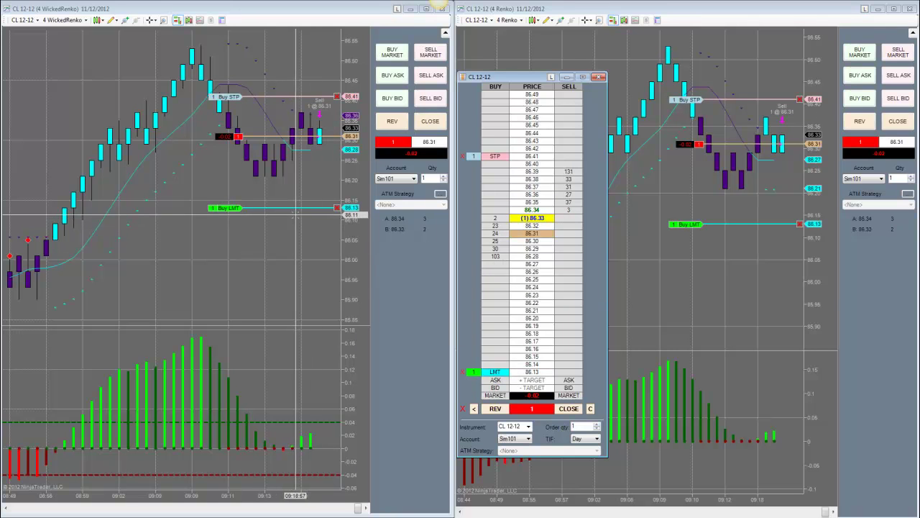
drag(302, 209, 294, 216)
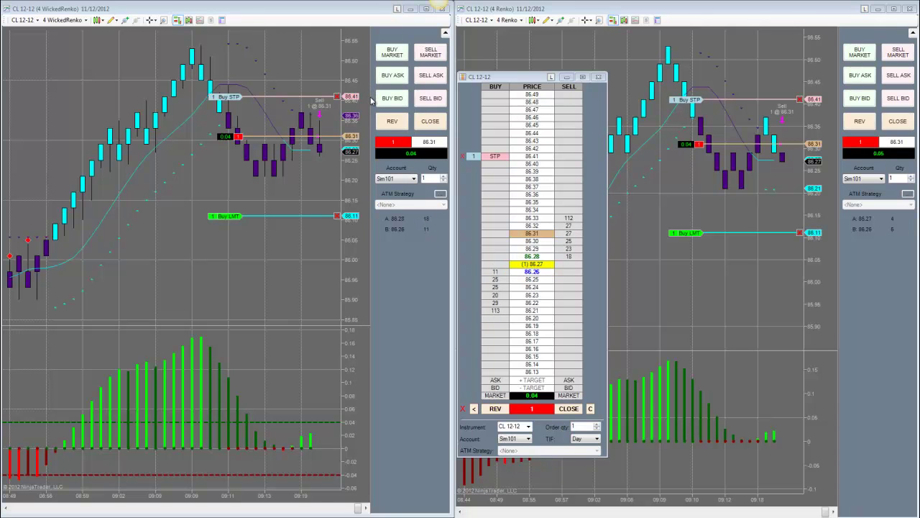
Step: Trail the protective buy stop down through 86.37, 86.36 and 86.31 to 86.30, and clear the leftover stop order once the target fills
drag(316, 97, 316, 117)
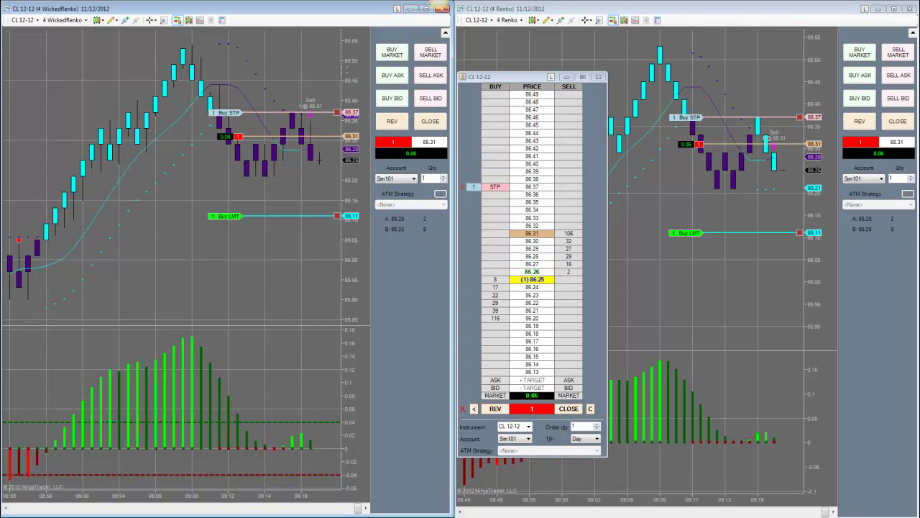
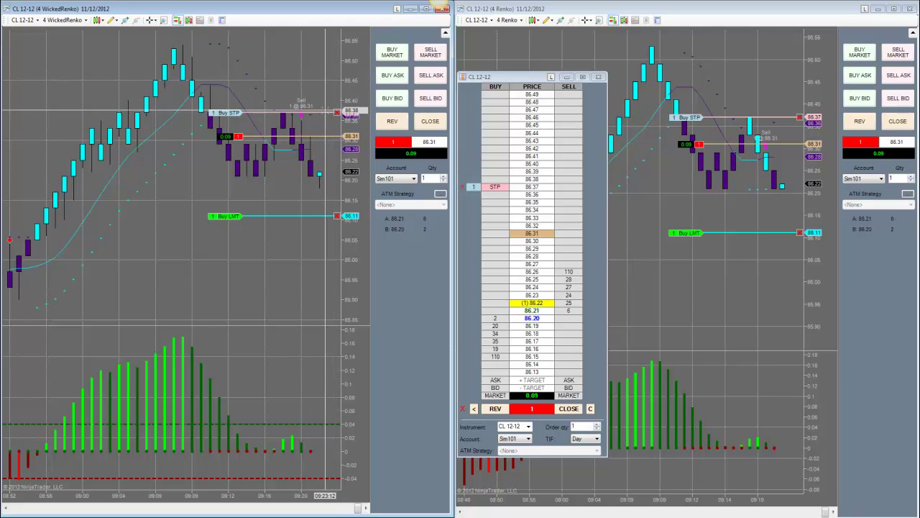
drag(324, 113, 324, 117)
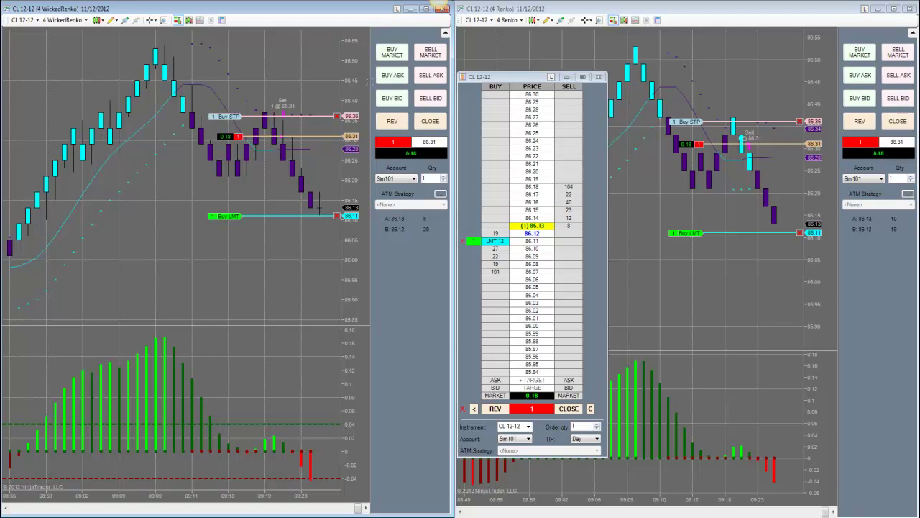
drag(327, 115, 327, 137)
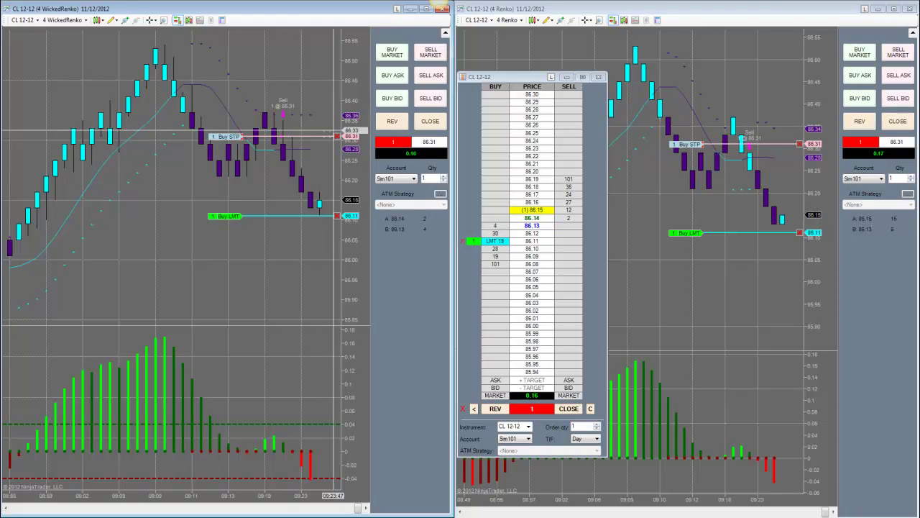
drag(327, 137, 322, 139)
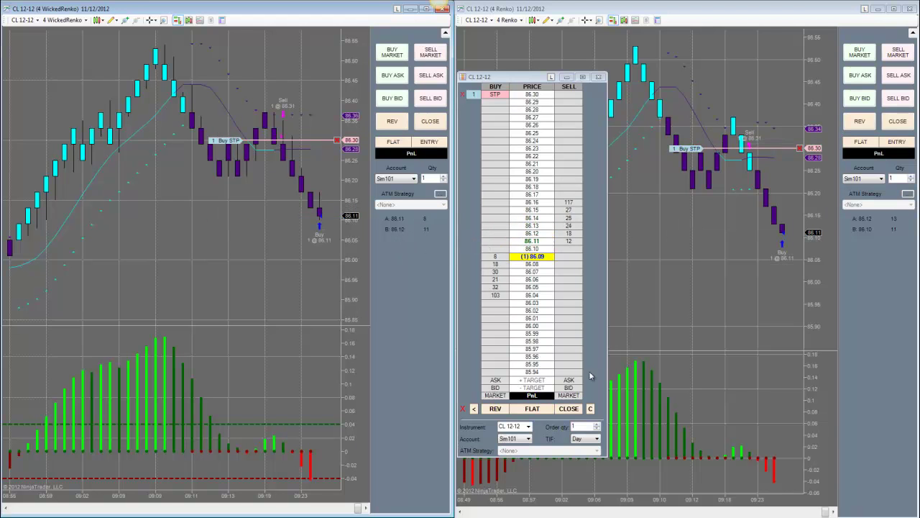
click(569, 408)
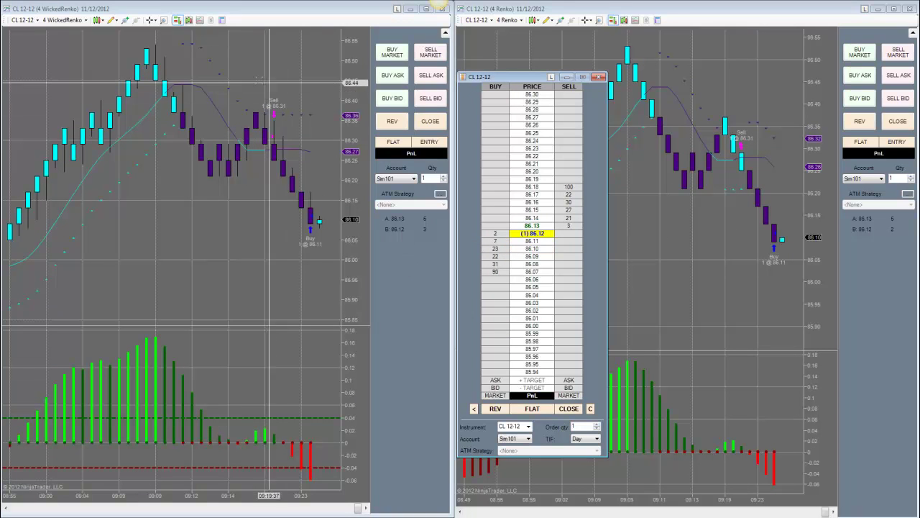
Step: Draw a short horizontal line at 86.29 beside the sell marker on the 4 WickedRenko chart
click(113, 19)
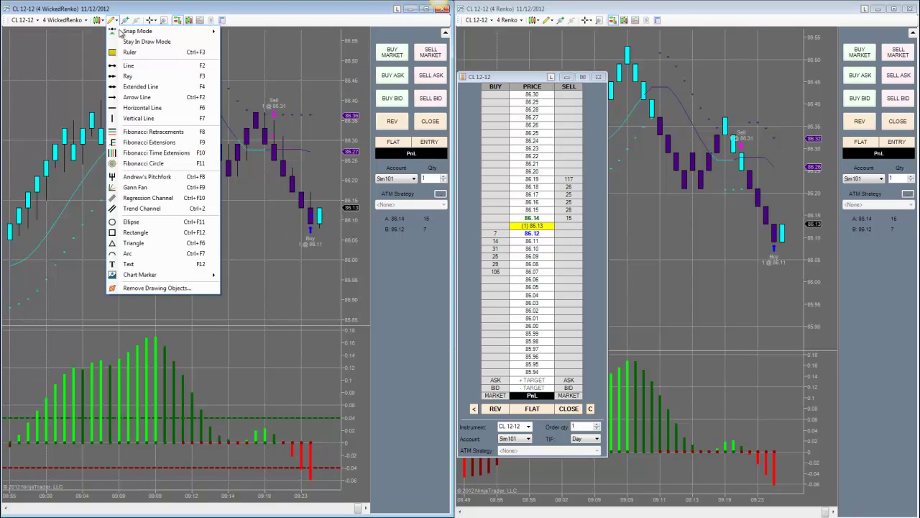
click(130, 66)
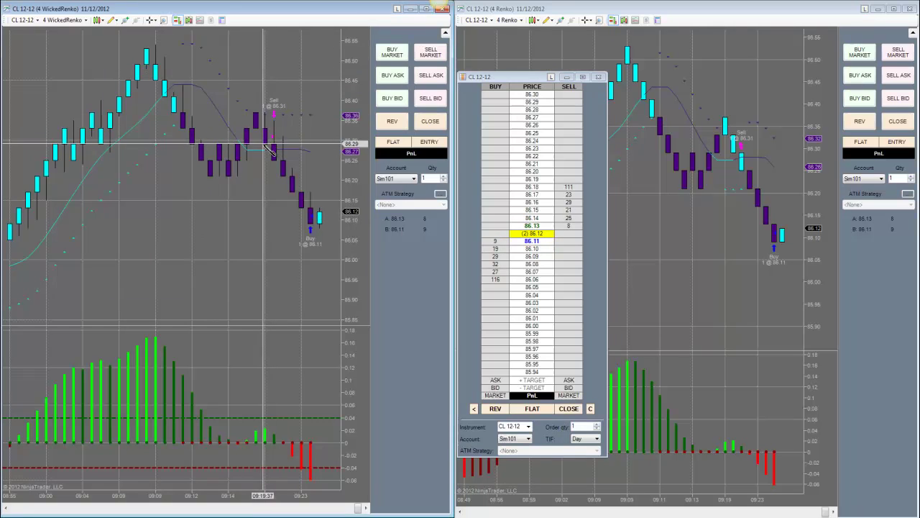
click(273, 144)
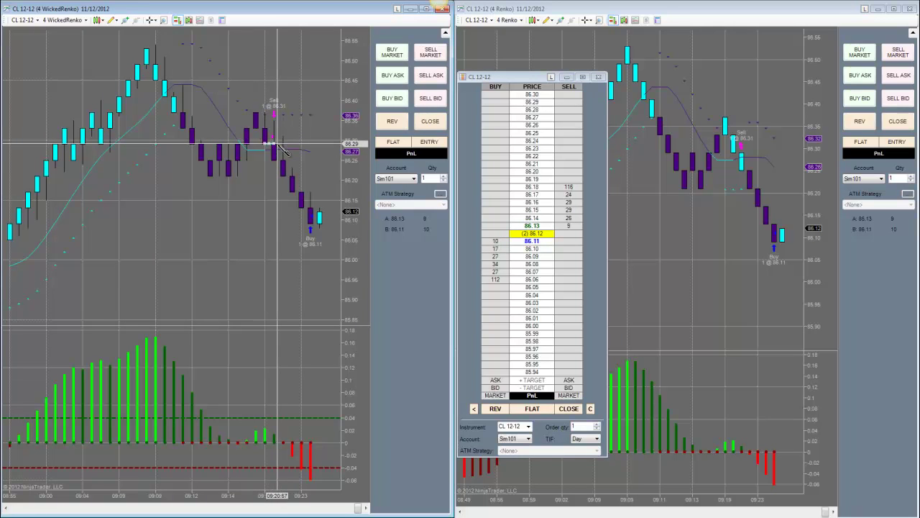
click(280, 144)
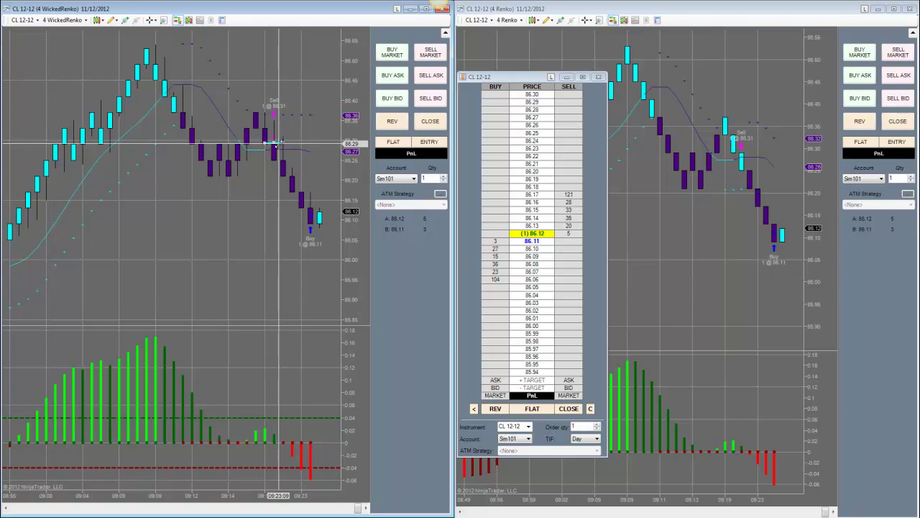
Step: Change the drawn line's color to red and save these line properties as the default
double_click(276, 144)
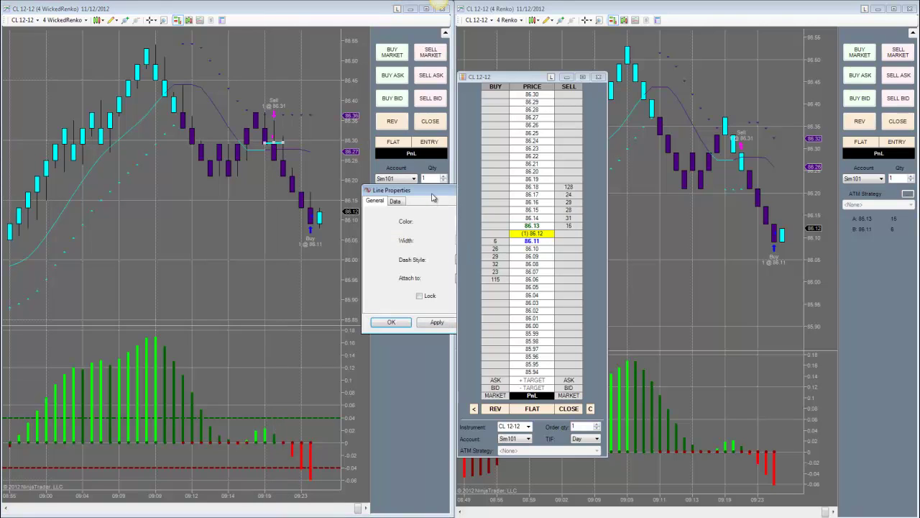
drag(431, 192, 253, 207)
click(340, 232)
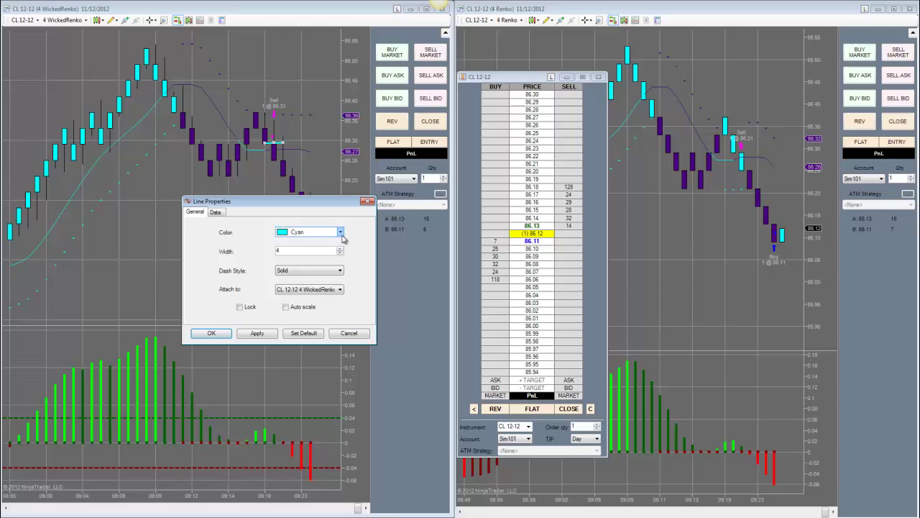
drag(340, 316, 336, 403)
click(295, 334)
click(211, 333)
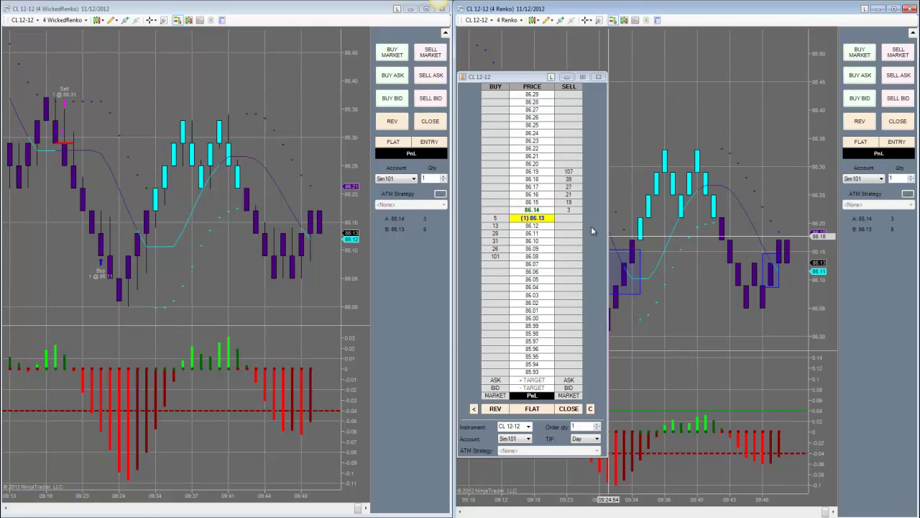
Step: Short one contract with a sell stop at 86.13, adding a protective buy stop at 86.23 and a buy limit target at 85.93
click(565, 218)
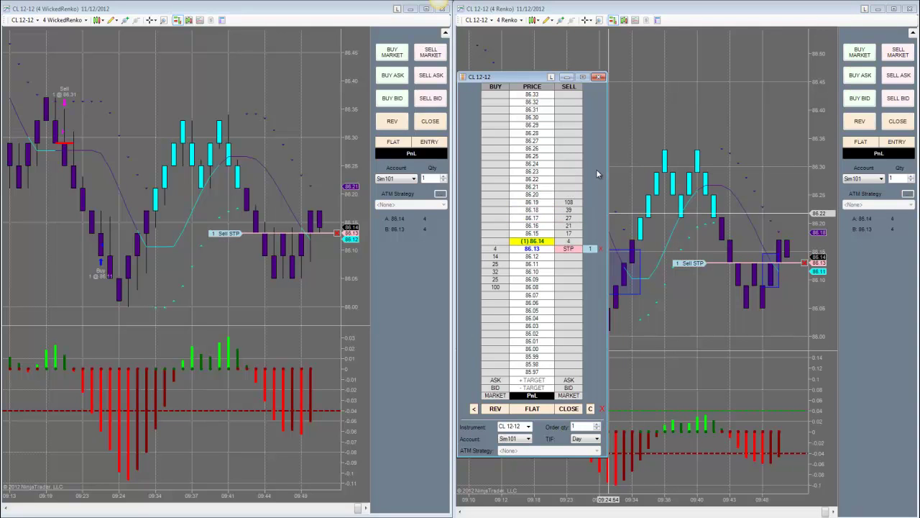
click(503, 172)
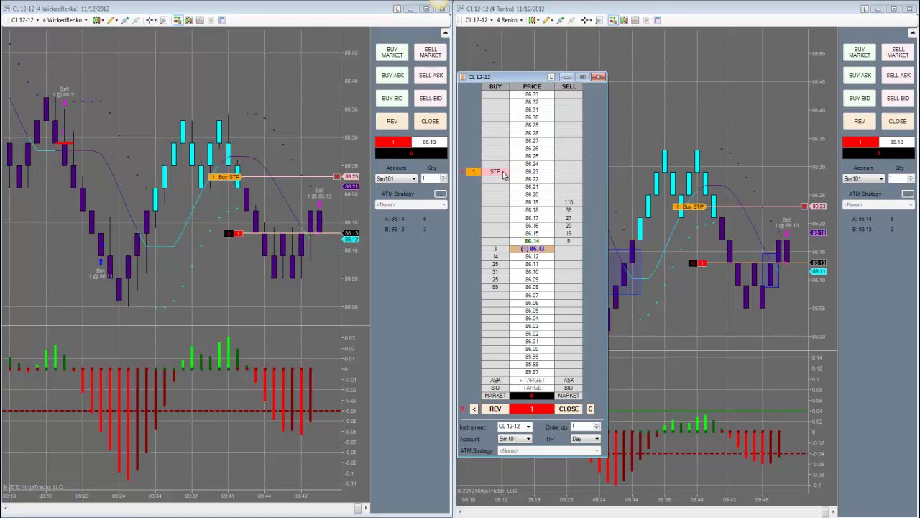
scroll(593, 297, down, 6)
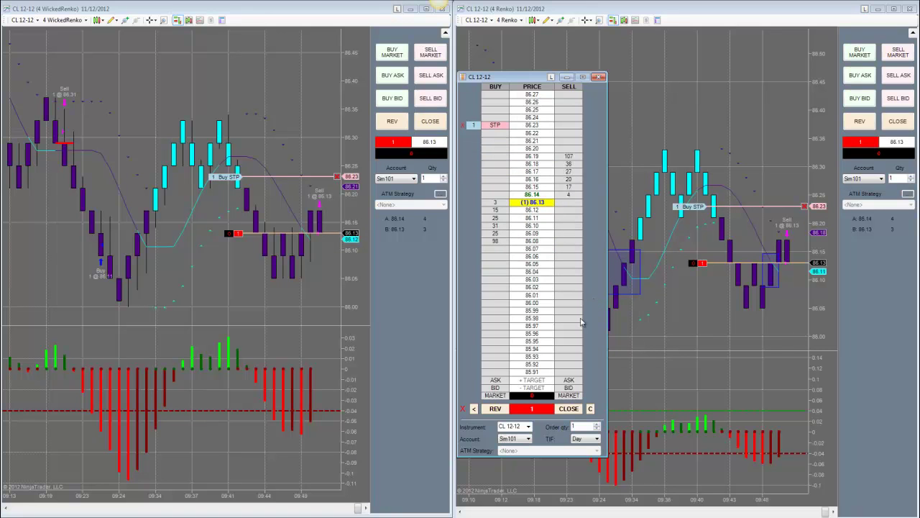
click(503, 359)
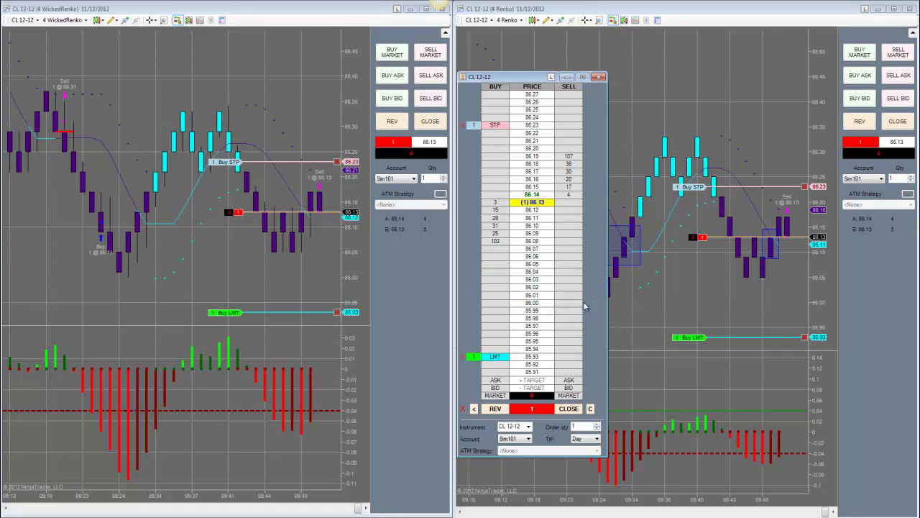
scroll(596, 295, up, 2)
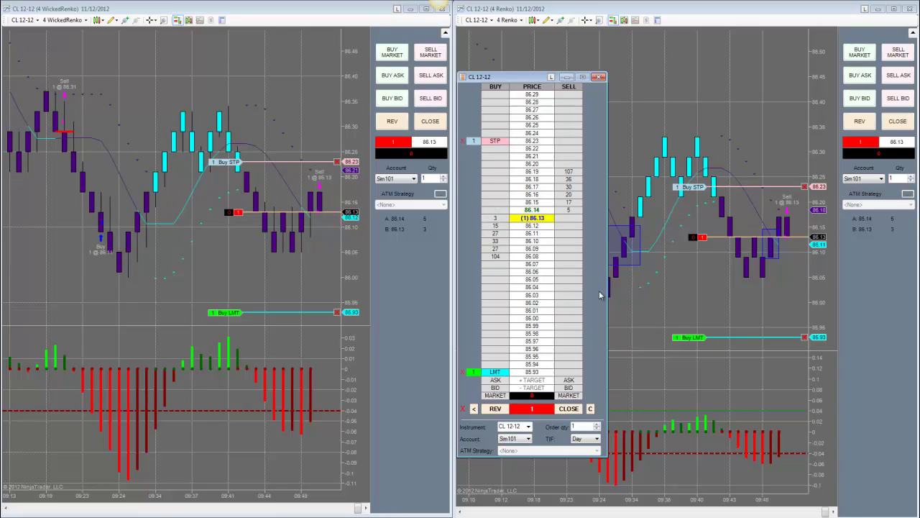
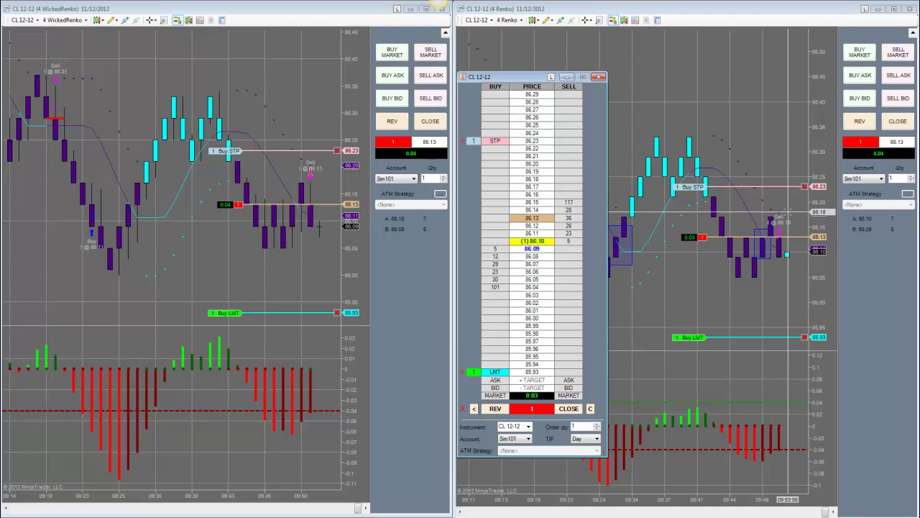
Step: Trail the protective buy stop down to 86.18 and 86.16, and cancel the leftover stop order once the target fills
drag(495, 143, 494, 182)
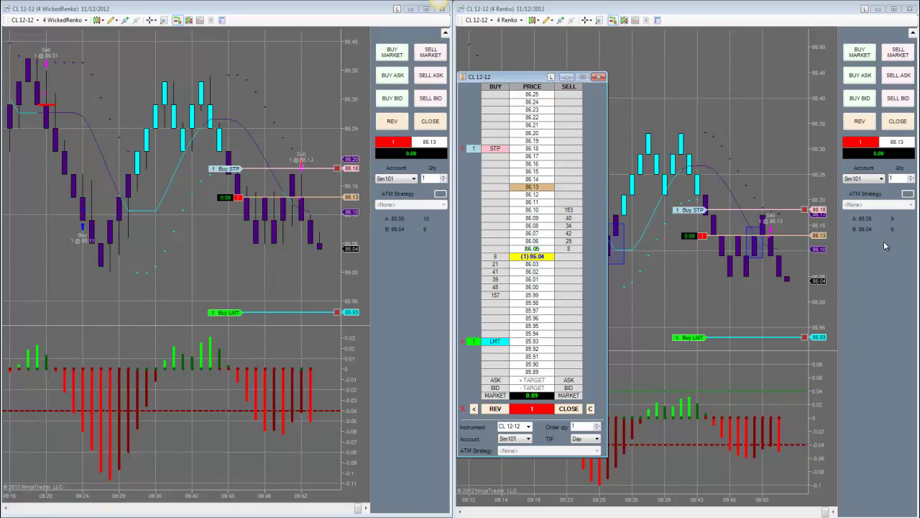
drag(791, 210, 791, 215)
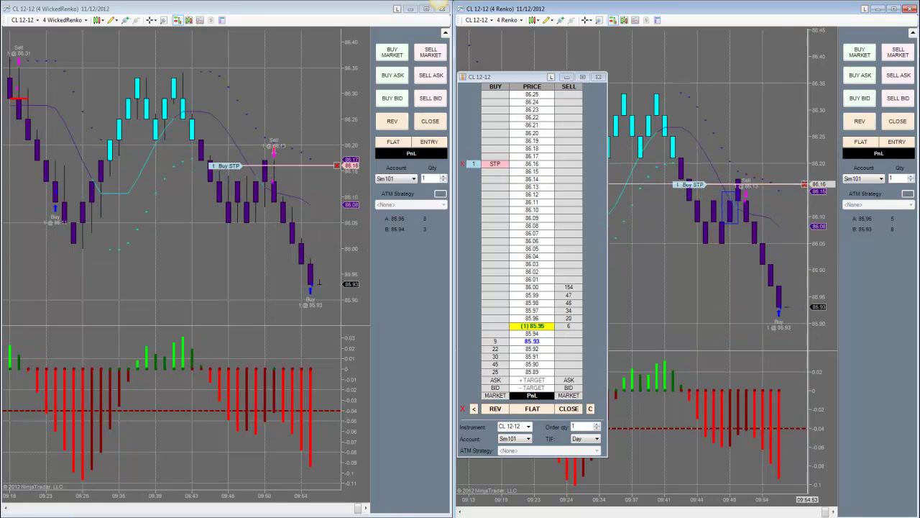
click(804, 184)
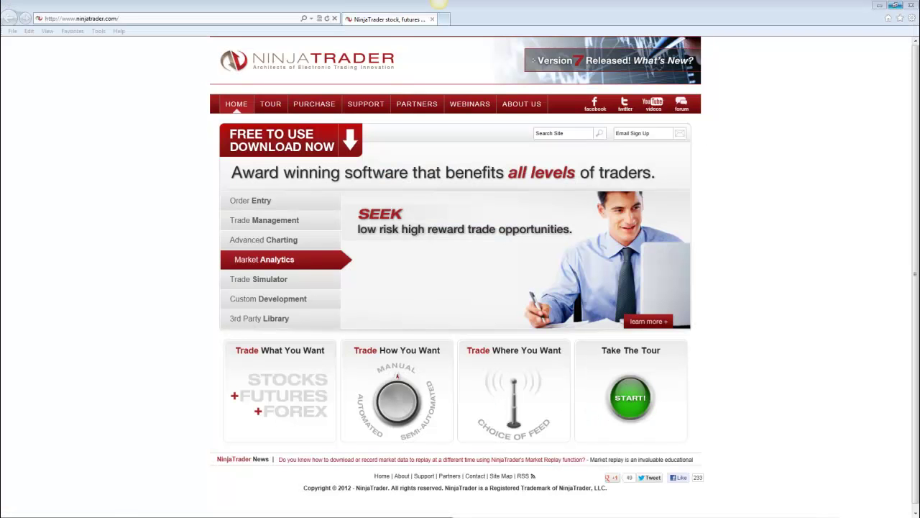
Step: On the NinjaTrader website in the browser, open the Get Trained section of Support and find the live training webinar curriculum
click(365, 105)
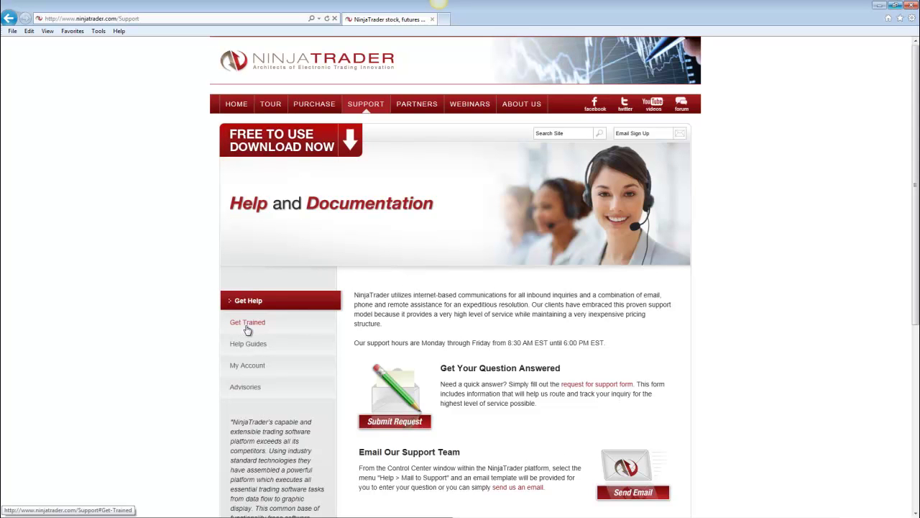
click(248, 327)
drag(913, 119, 874, 220)
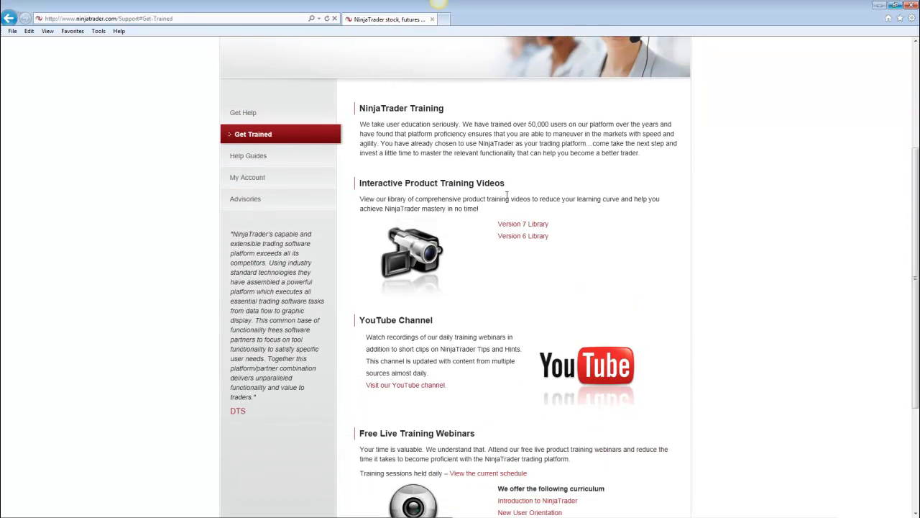
drag(914, 173, 911, 284)
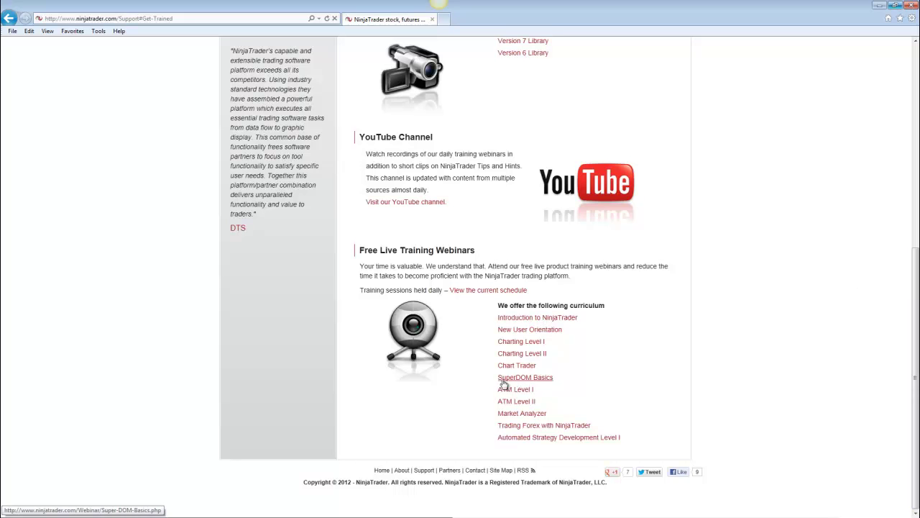
Step: Open the SuperDOM Basics webinar page and follow its schedule link to examine the product training dates
click(539, 382)
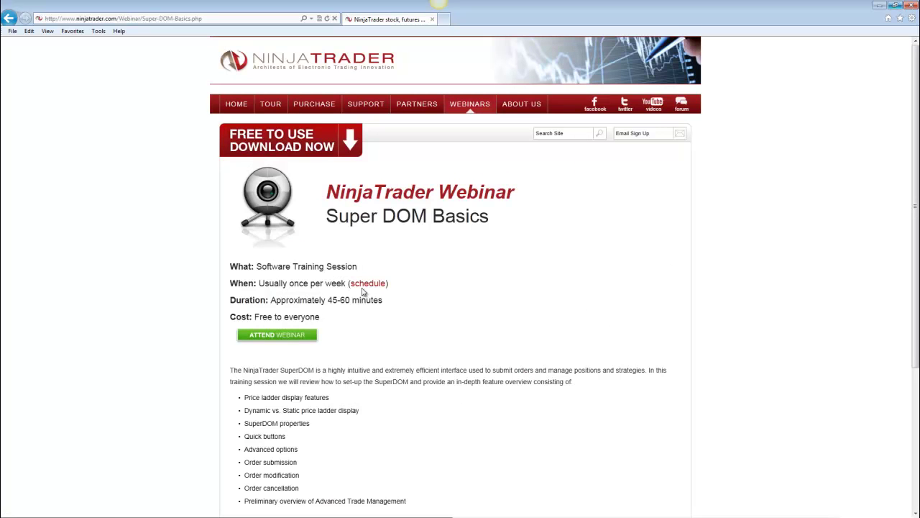
click(377, 285)
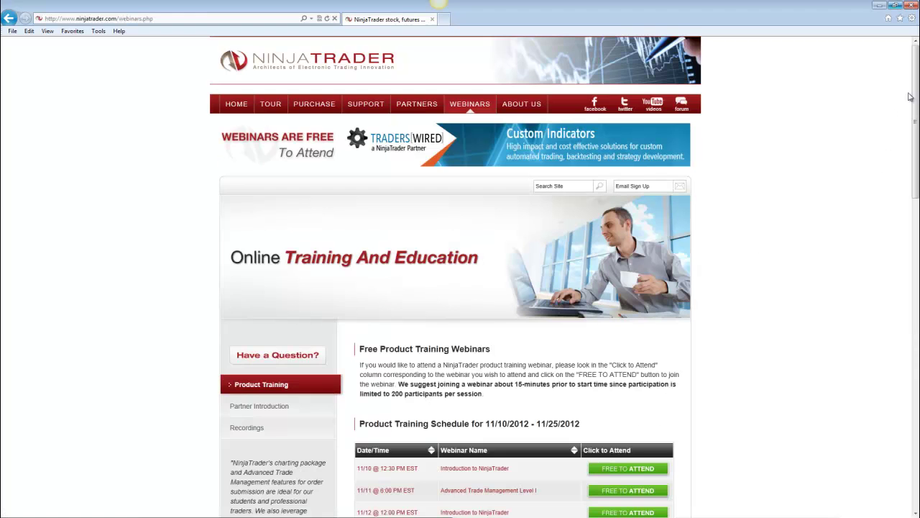
drag(914, 76, 914, 137)
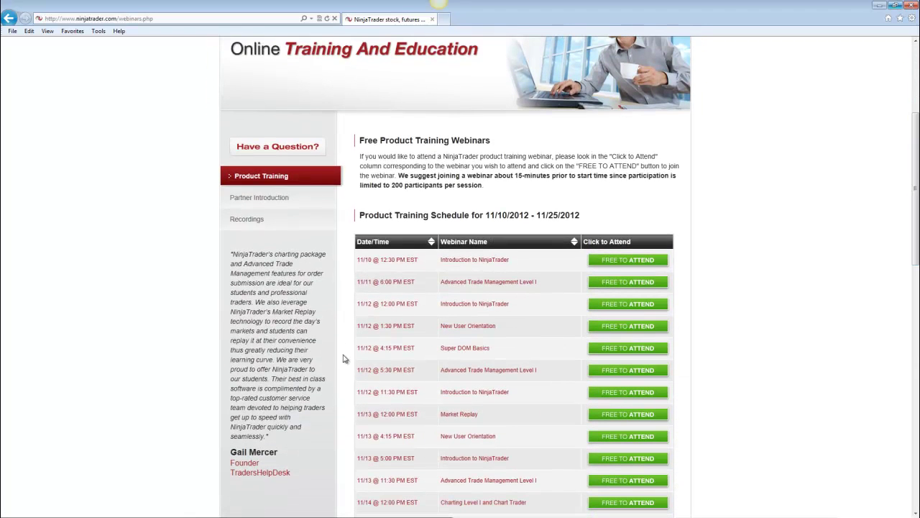